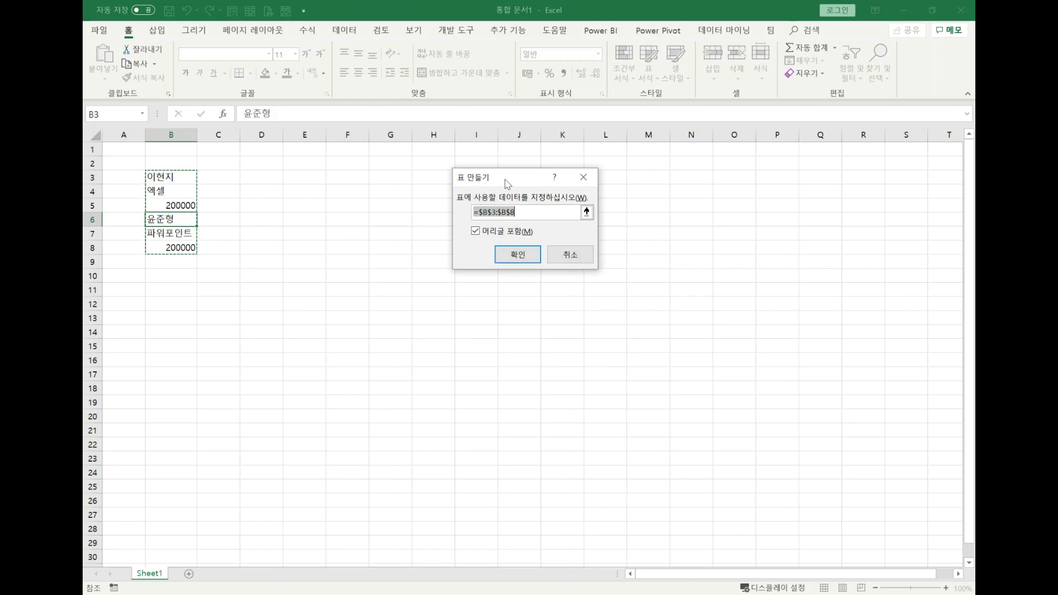
Create a table from B3:B8 without treating the first entry as a header, and hide the table's header row.
click(513, 232)
click(516, 253)
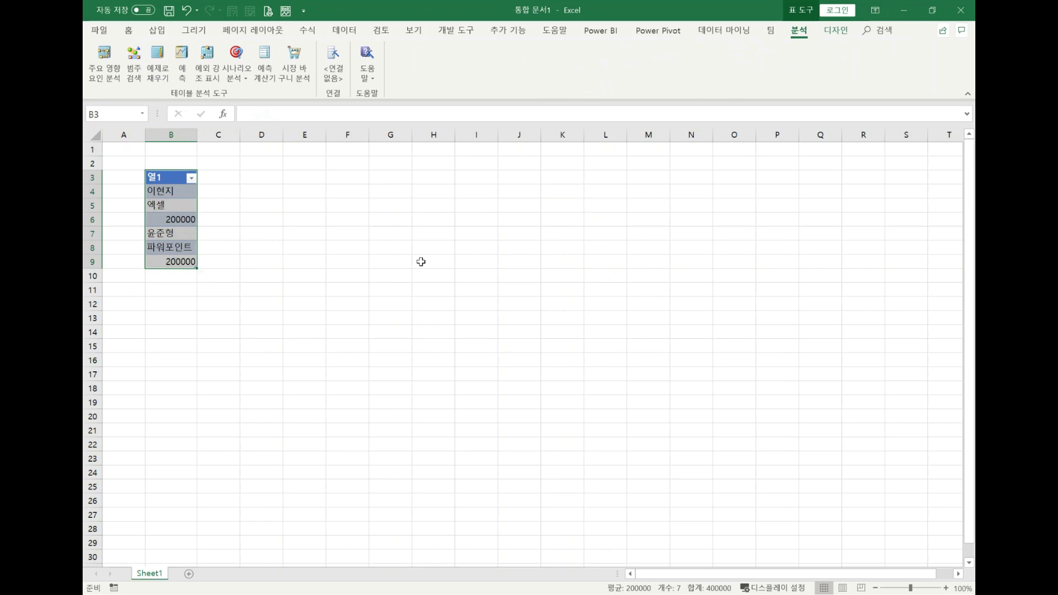
click(183, 217)
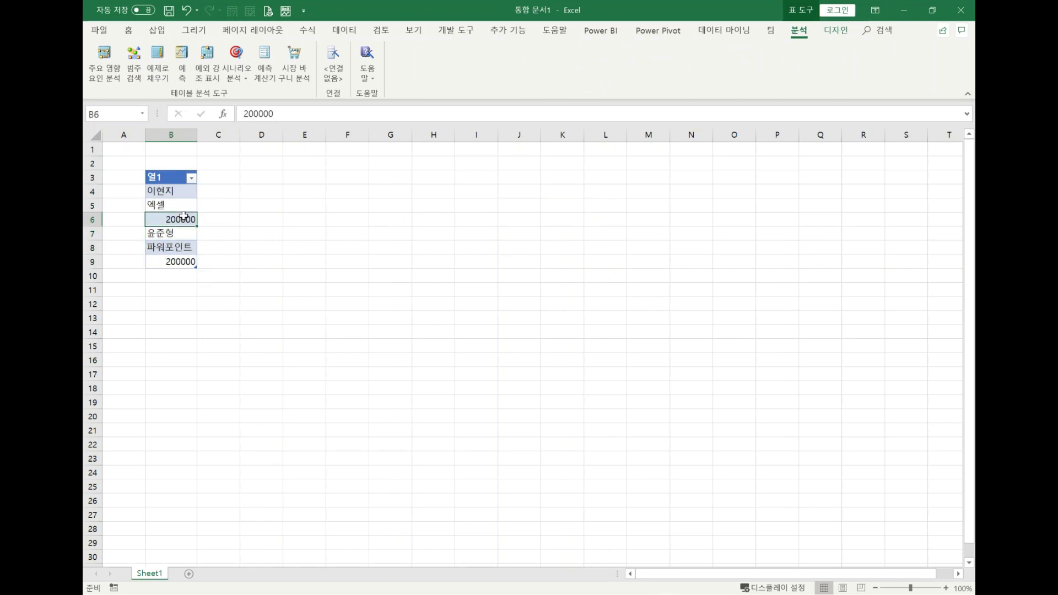
click(836, 30)
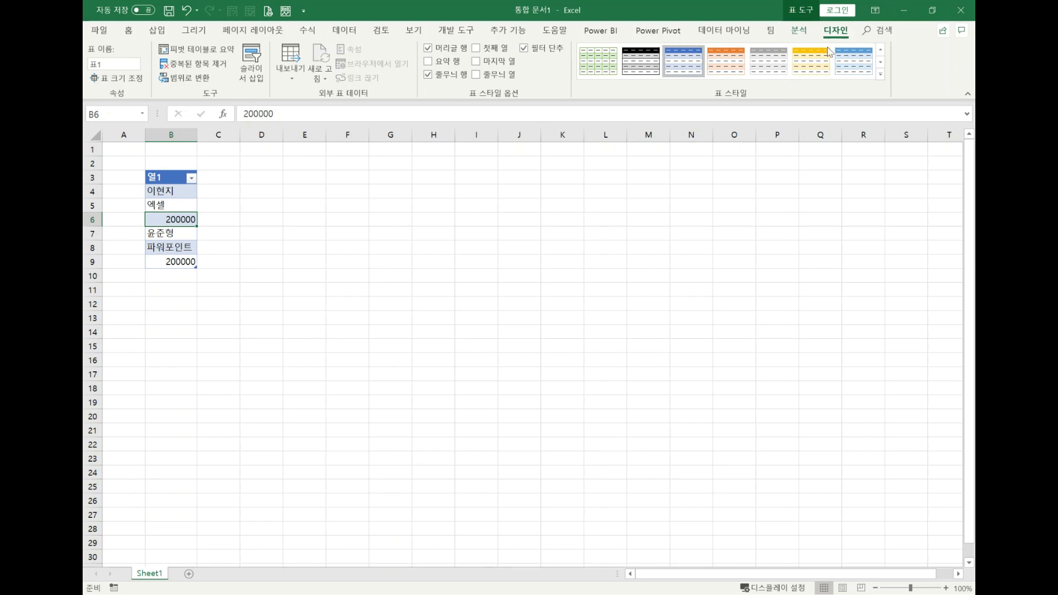
click(453, 55)
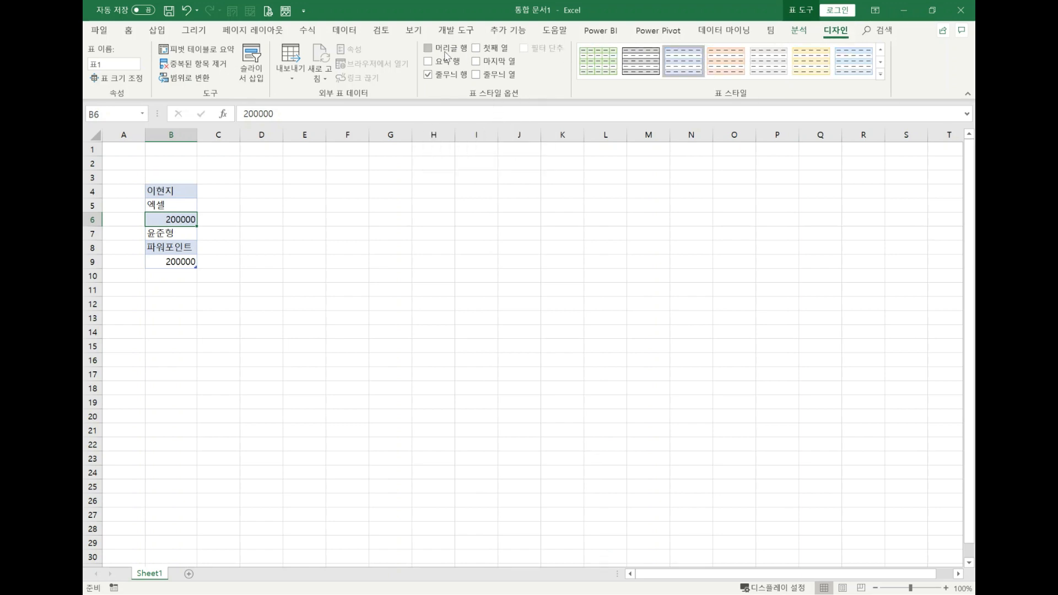
click(174, 311)
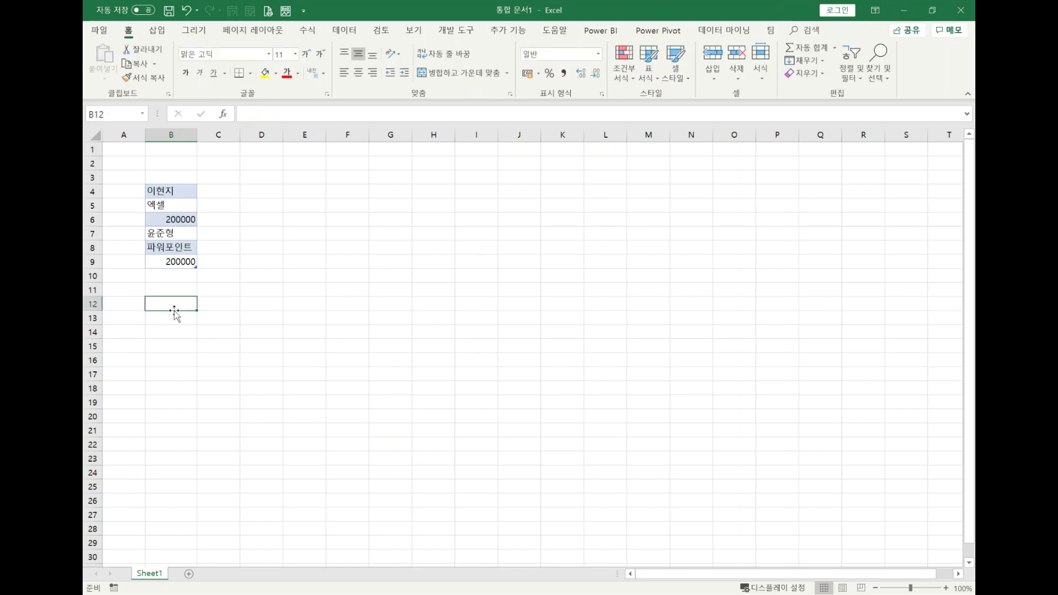
click(163, 234)
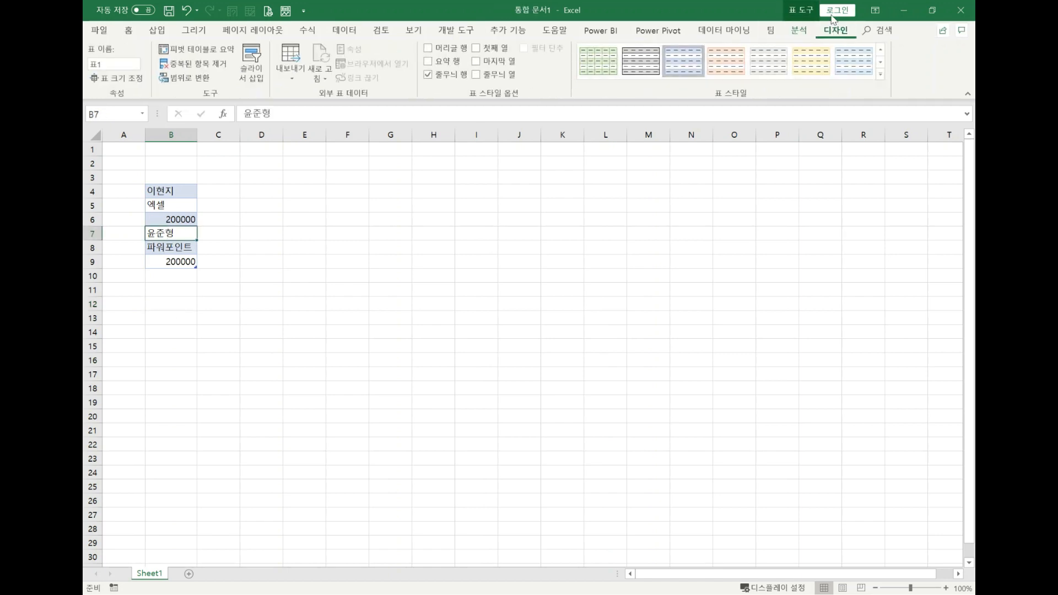
drag(181, 190, 182, 259)
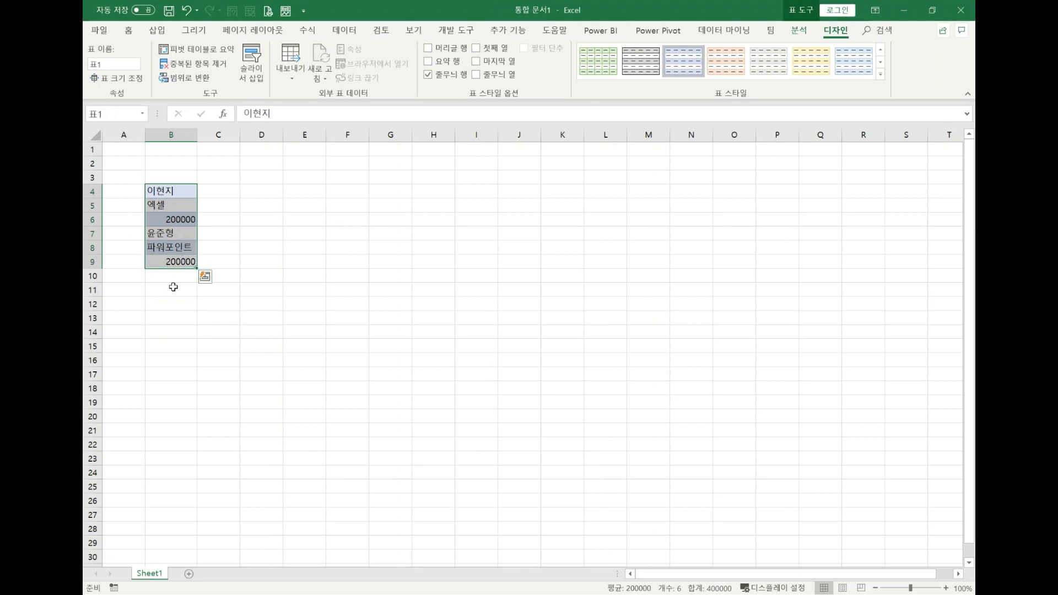
click(155, 370)
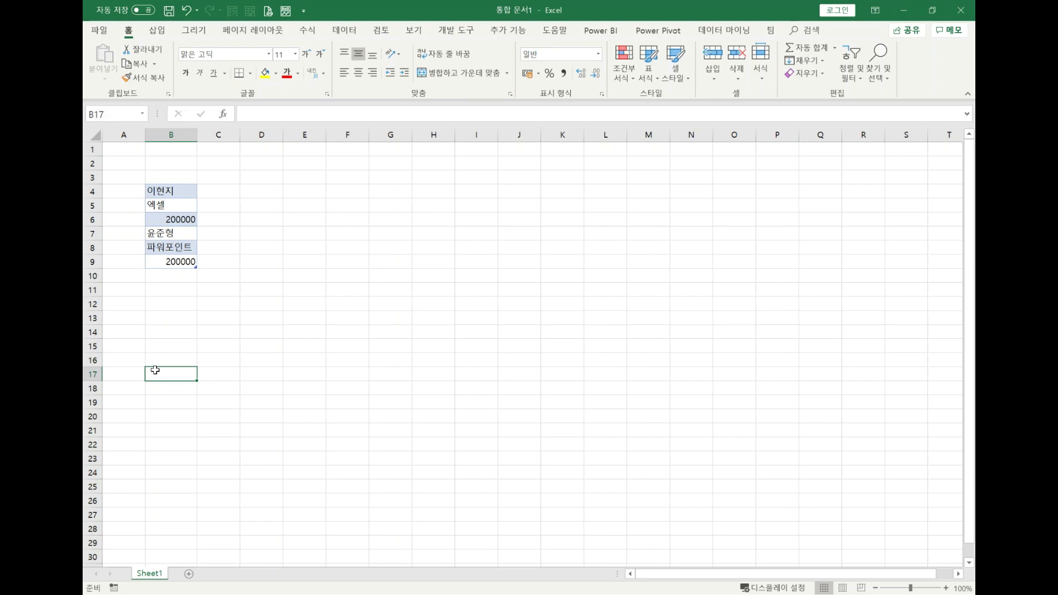
Load the table 표1 into the Power Query Editor and expand its list of queries.
click(174, 227)
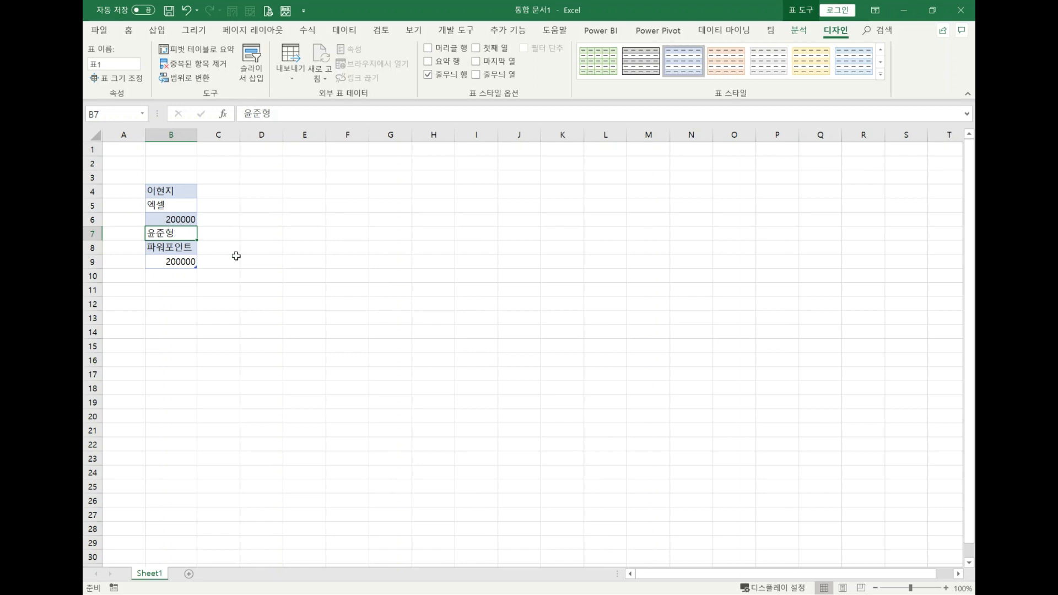
click(344, 31)
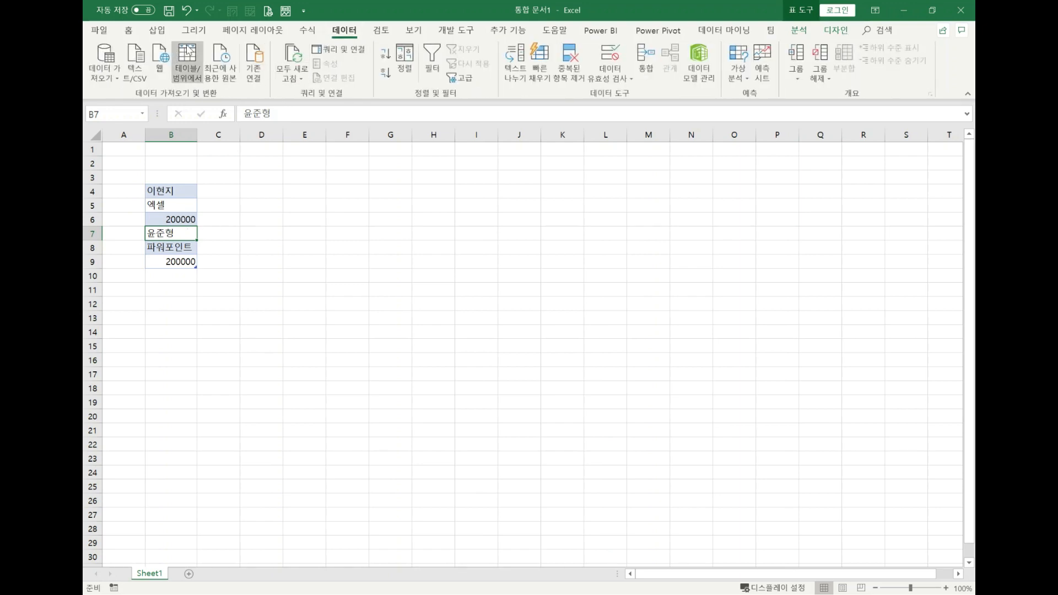
click(188, 53)
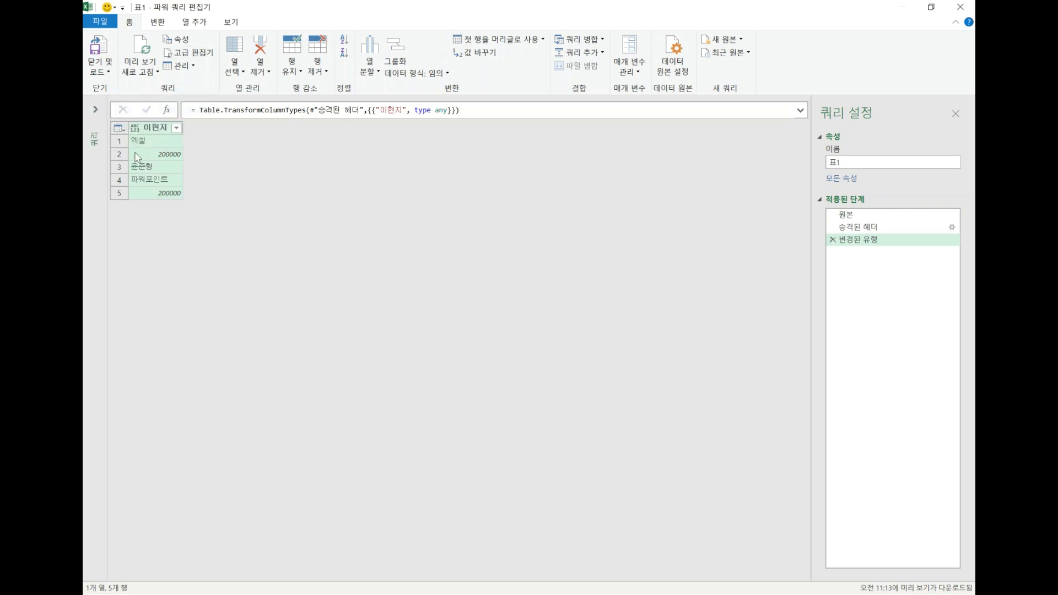
click(97, 116)
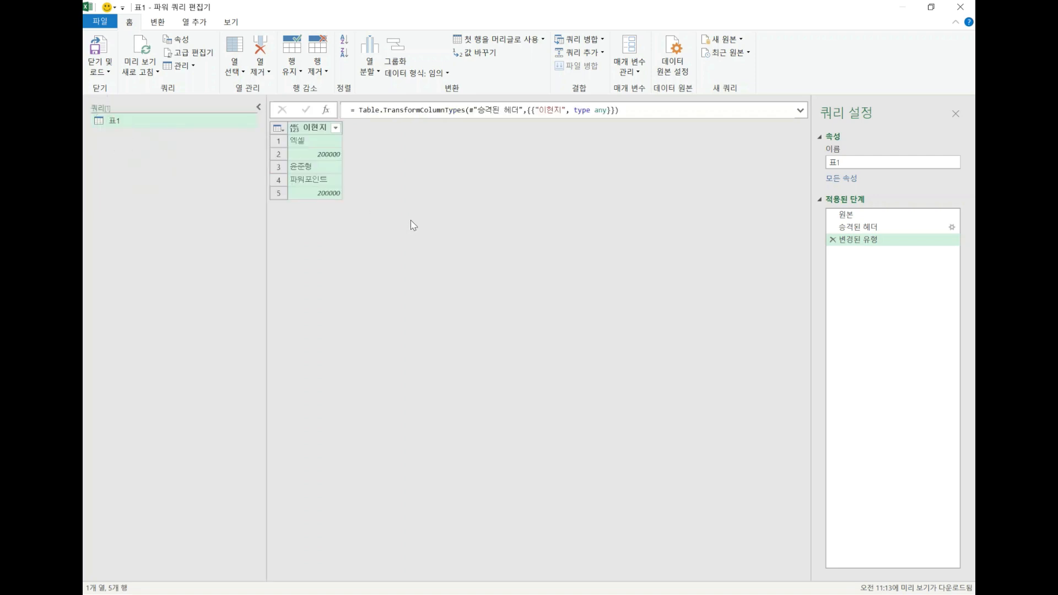
Review the applied steps of query 표1 and delete 변경된 유형 and 승격된 헤더.
click(862, 216)
click(864, 230)
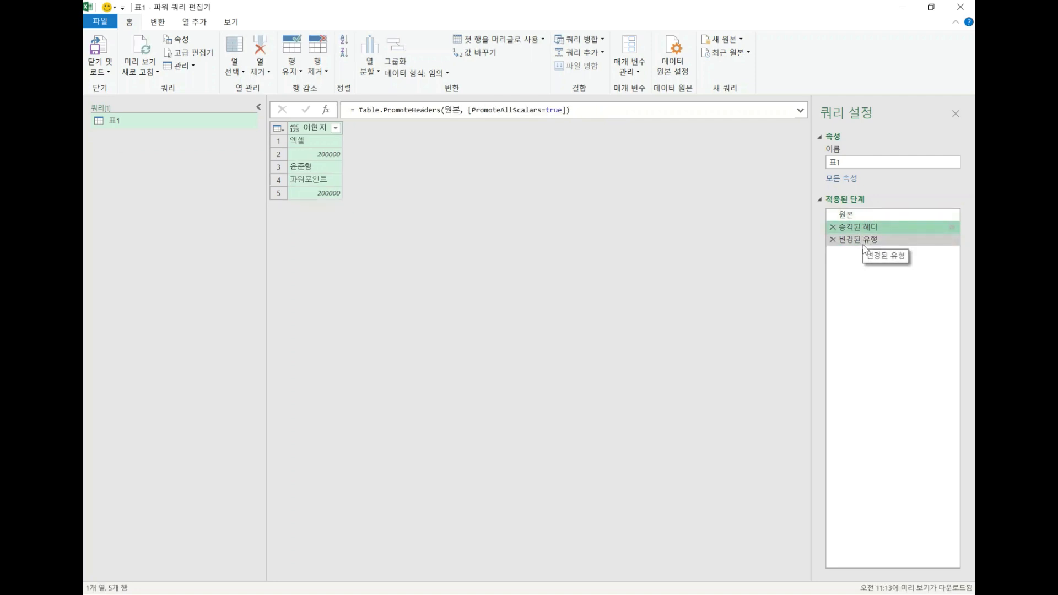
click(863, 242)
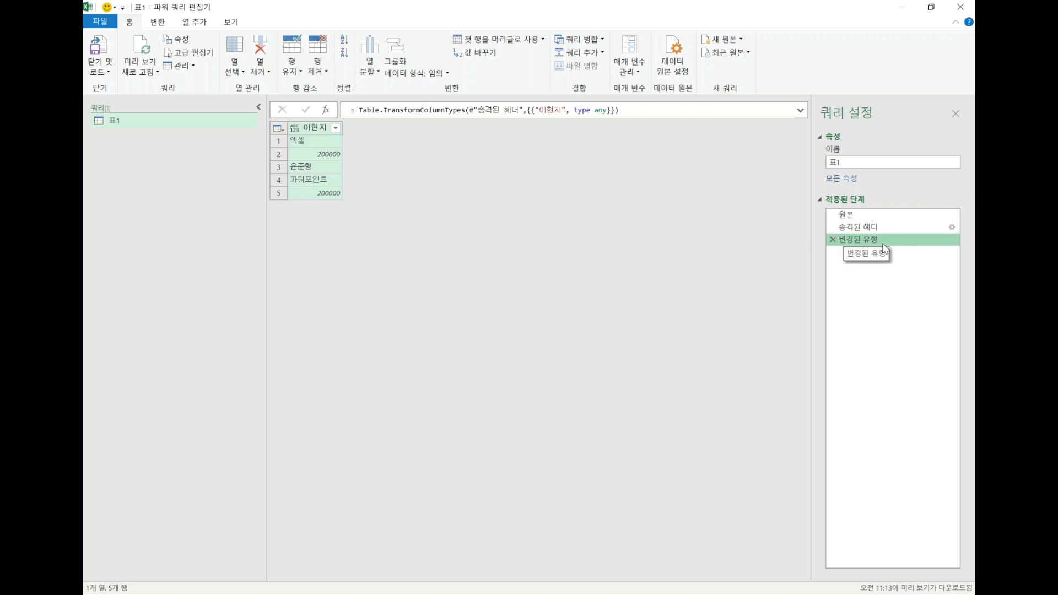
click(832, 240)
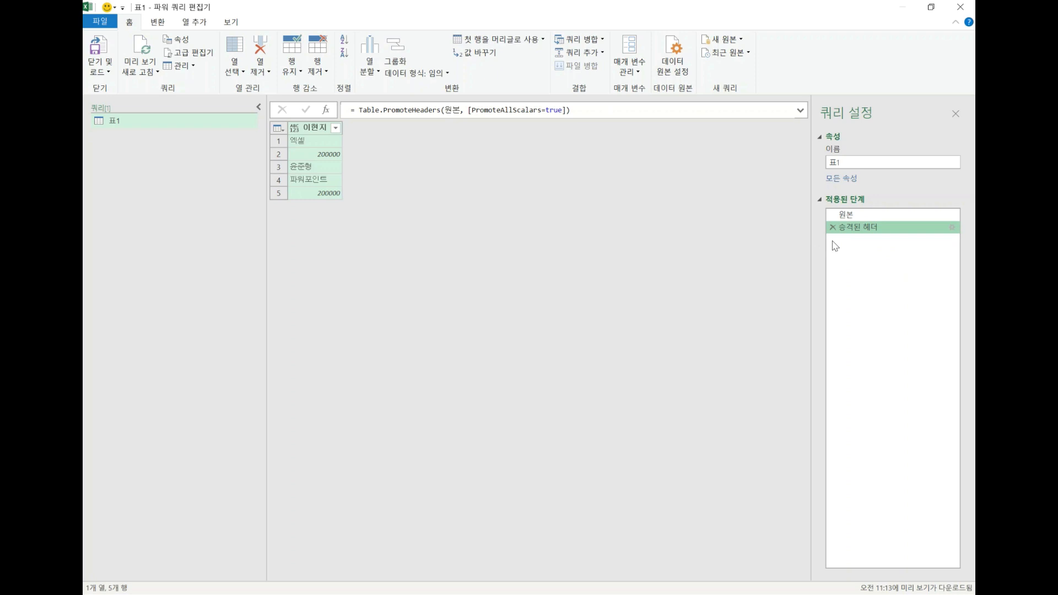
click(832, 227)
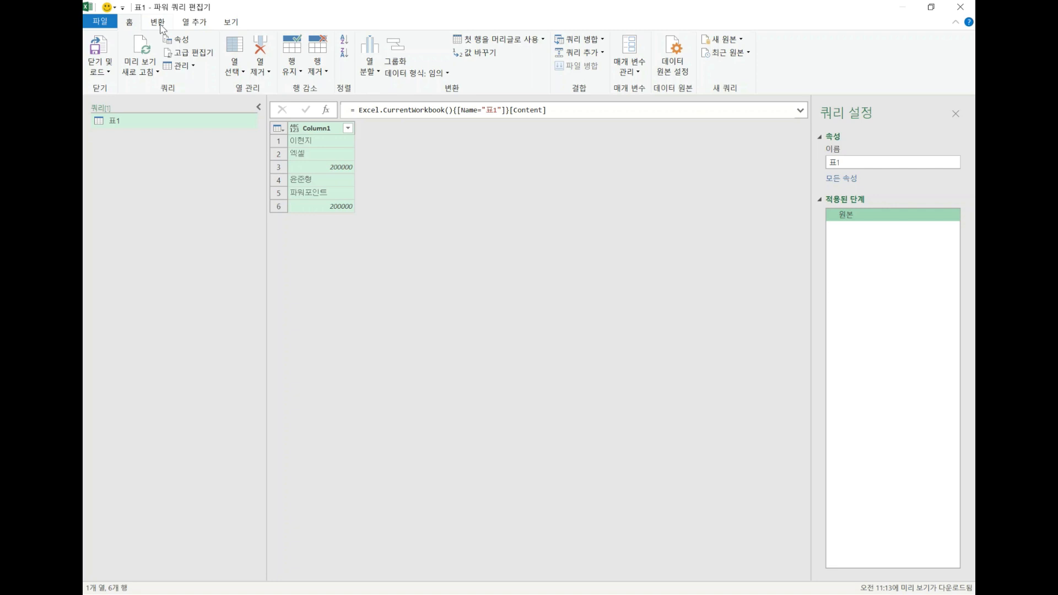
Add an index column to the query and set its starting value to 1 in the formula.
click(158, 23)
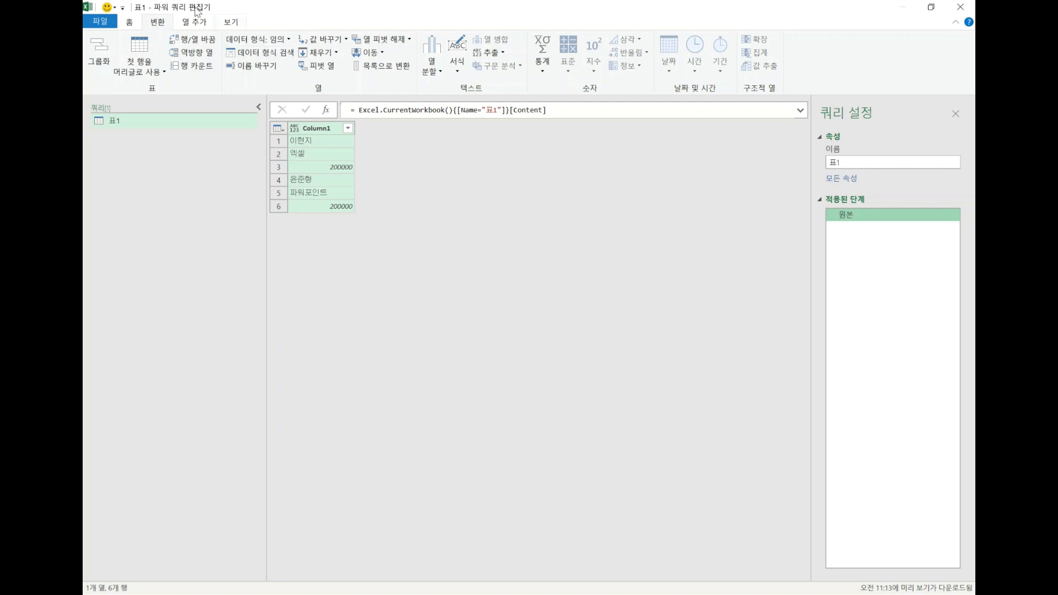
click(198, 25)
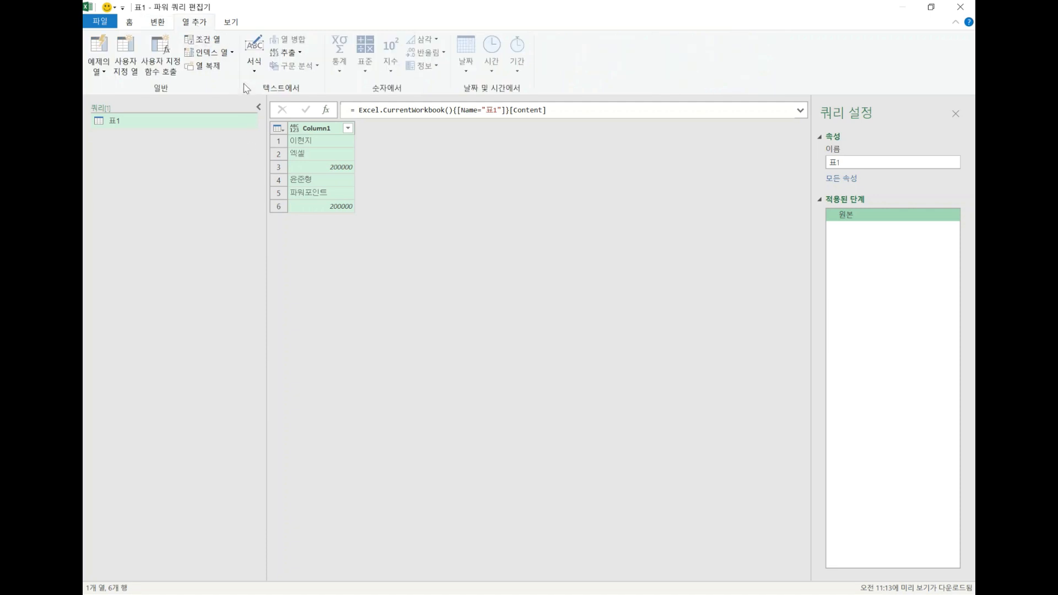
click(225, 54)
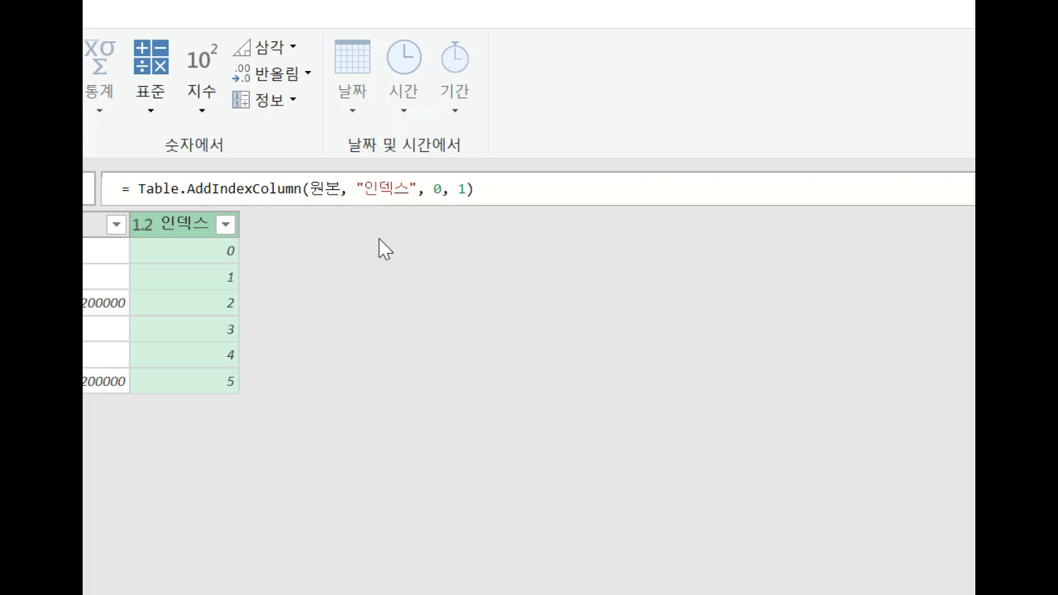
click(440, 196)
key(Delete)
text(1)
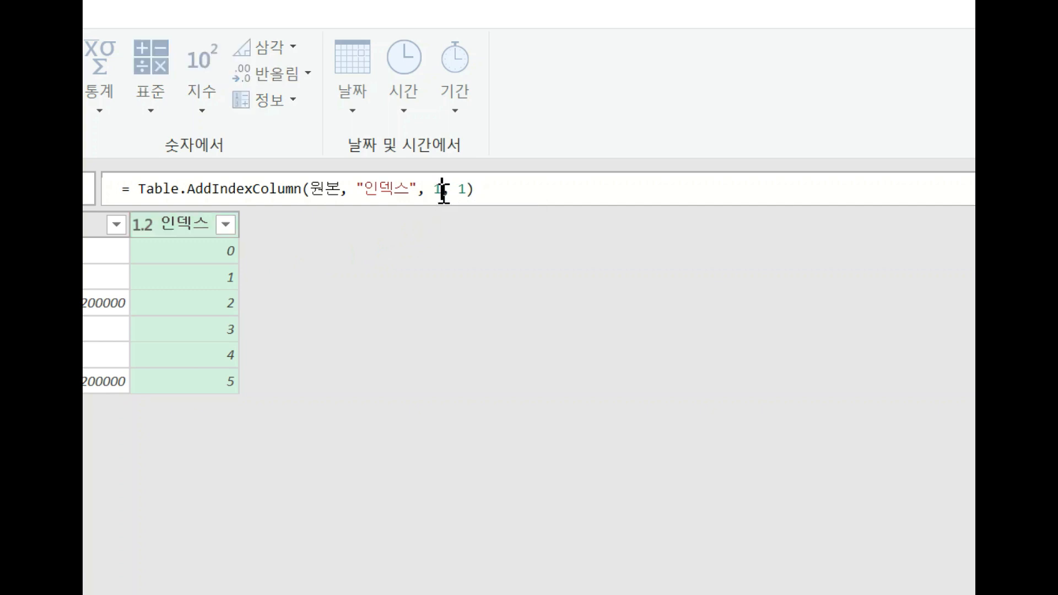
key(Return)
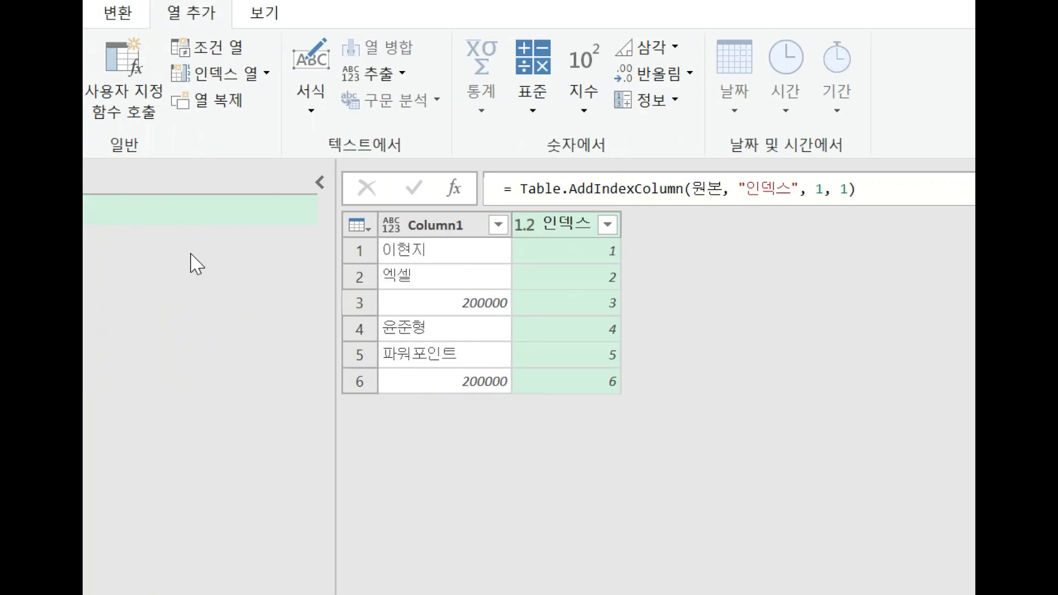
click(274, 76)
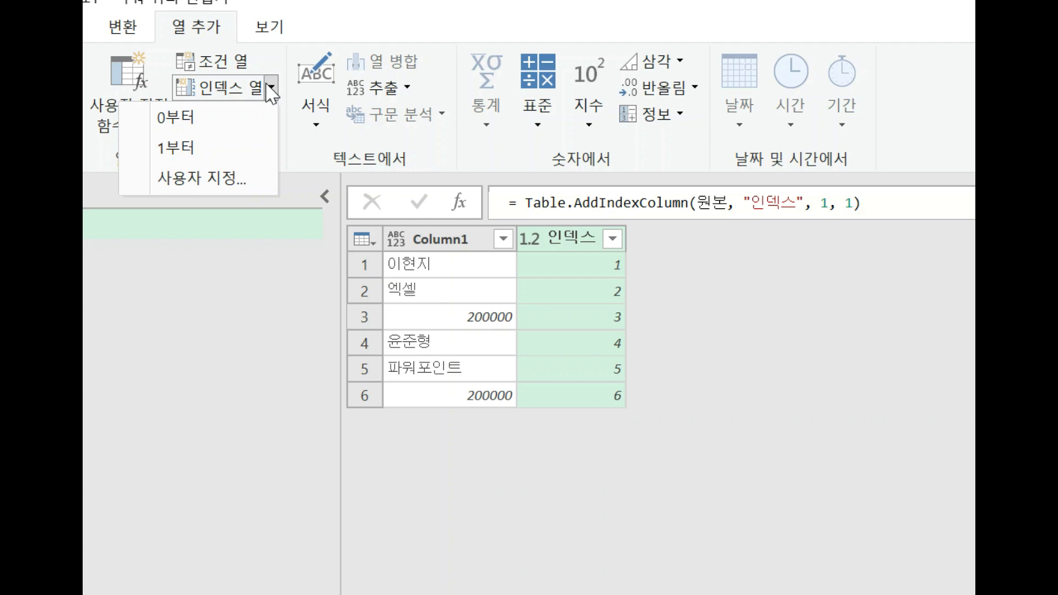
click(831, 205)
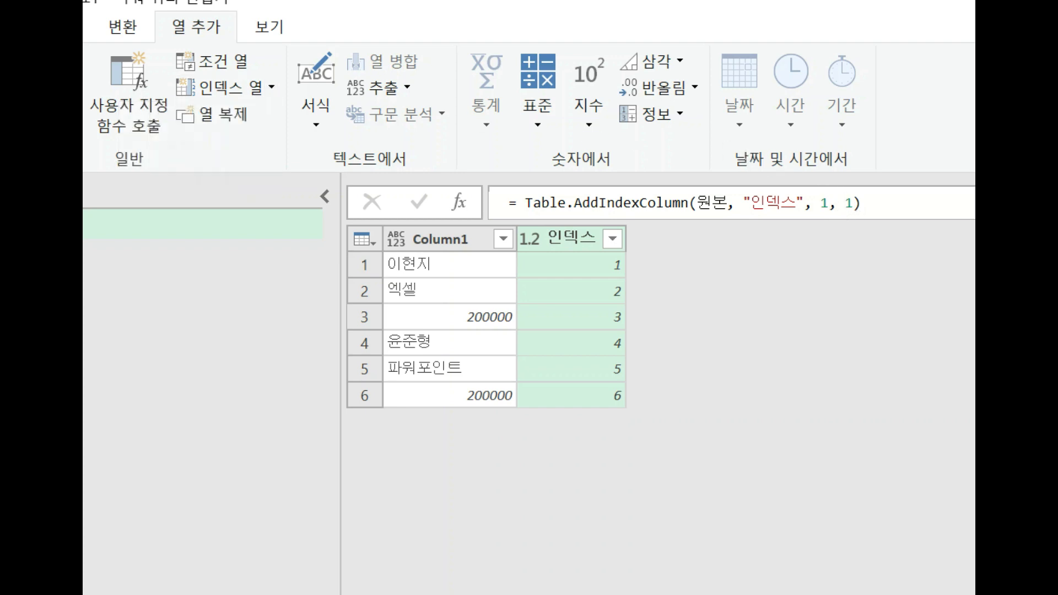
click(271, 88)
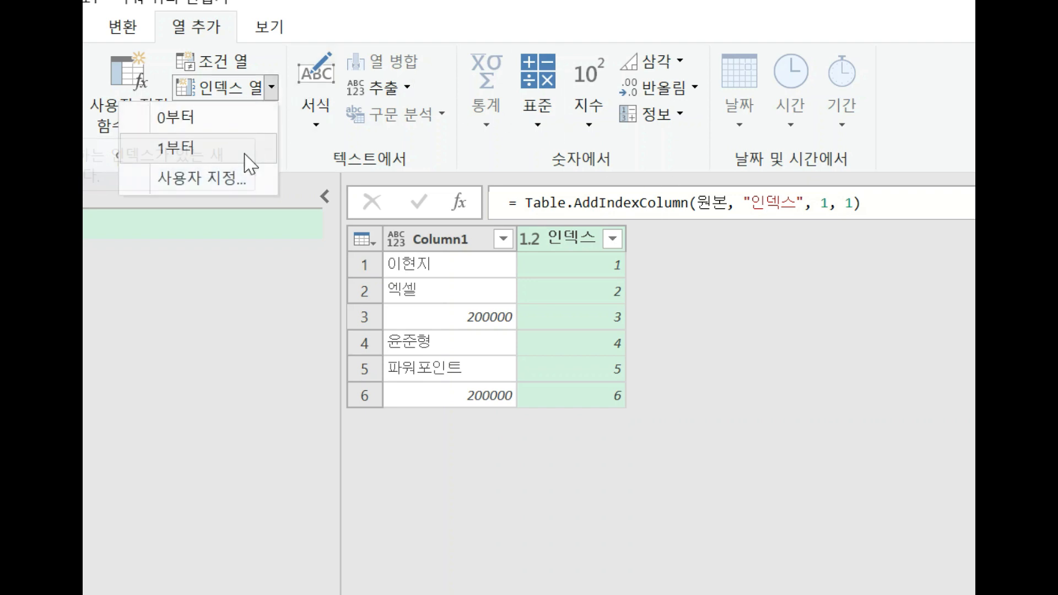
Set the index column's starting value to 2 and its increment to 2 in the formula.
click(827, 203)
click(826, 203)
key(BackSpace)
text(2)
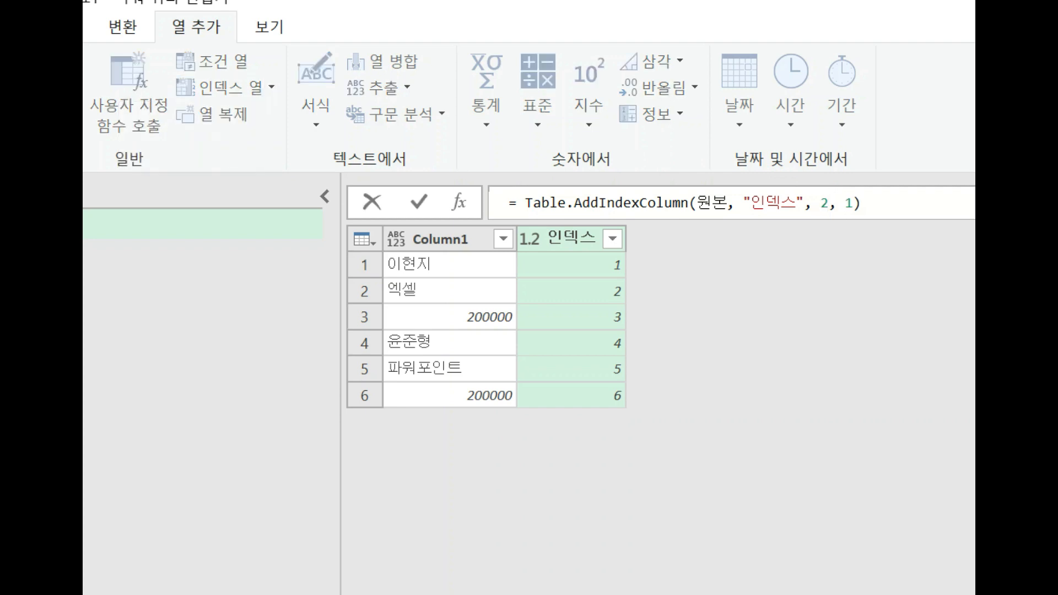
click(853, 202)
key(BackSpace)
text(2)
key(Return)
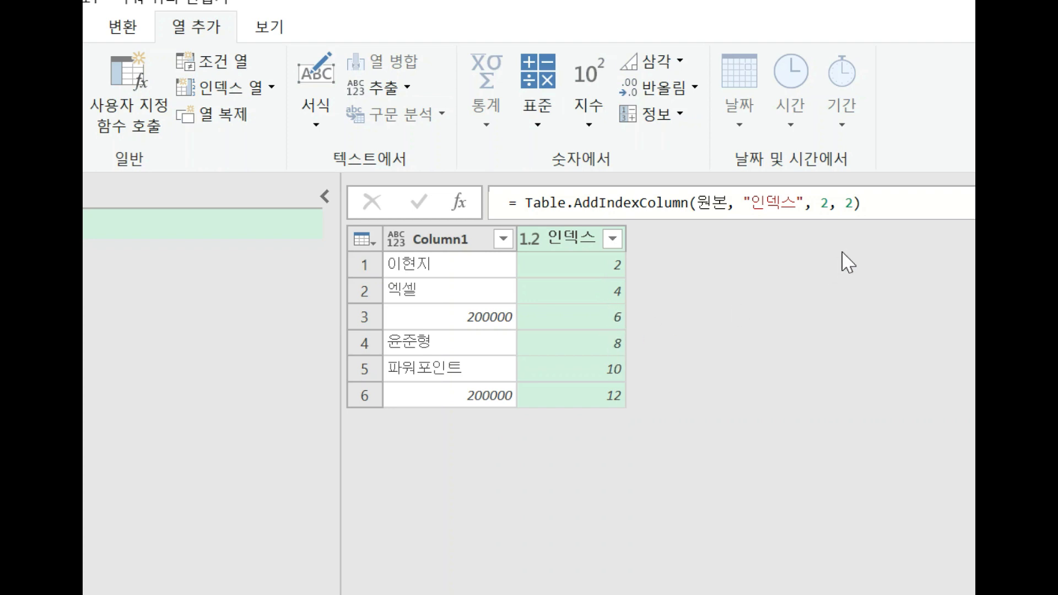
Set the index column's starting value and increment both back to 1 in the formula.
click(829, 203)
key(BackSpace)
text(1)
click(855, 205)
key(BackSpace)
text(1)
key(Return)
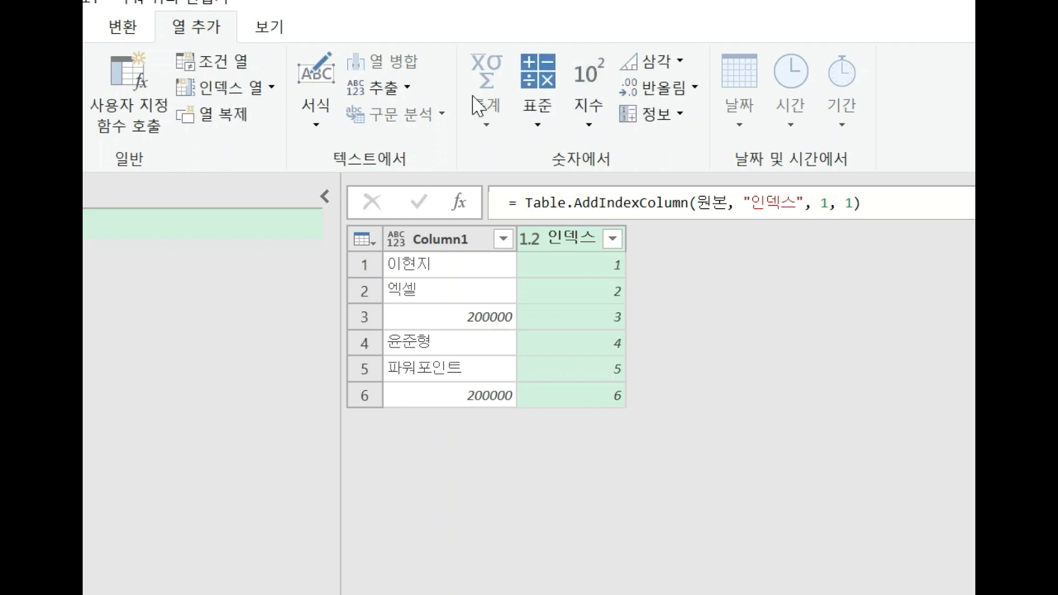
click(272, 89)
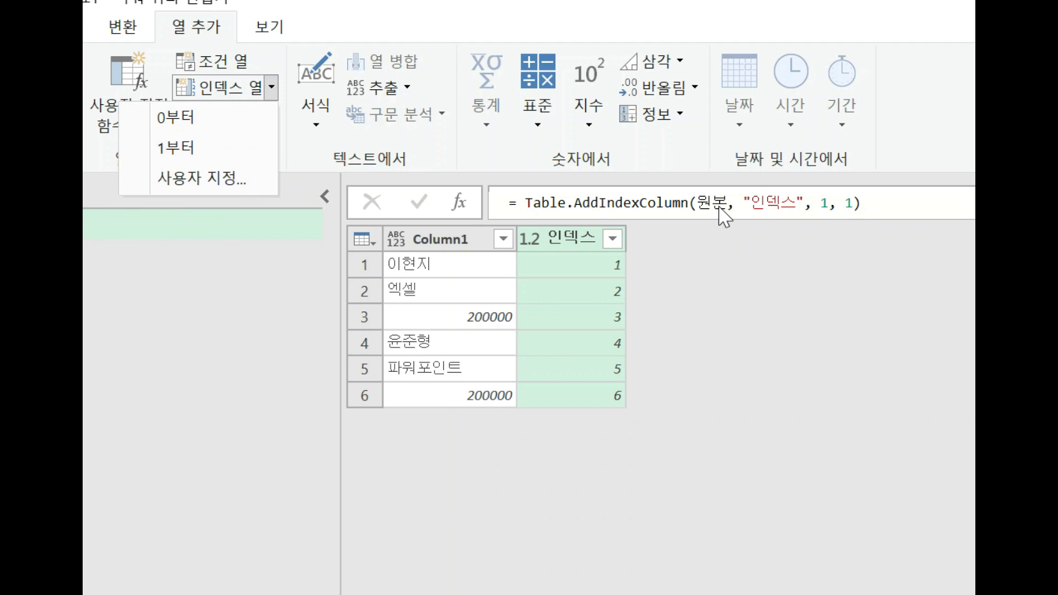
click(744, 302)
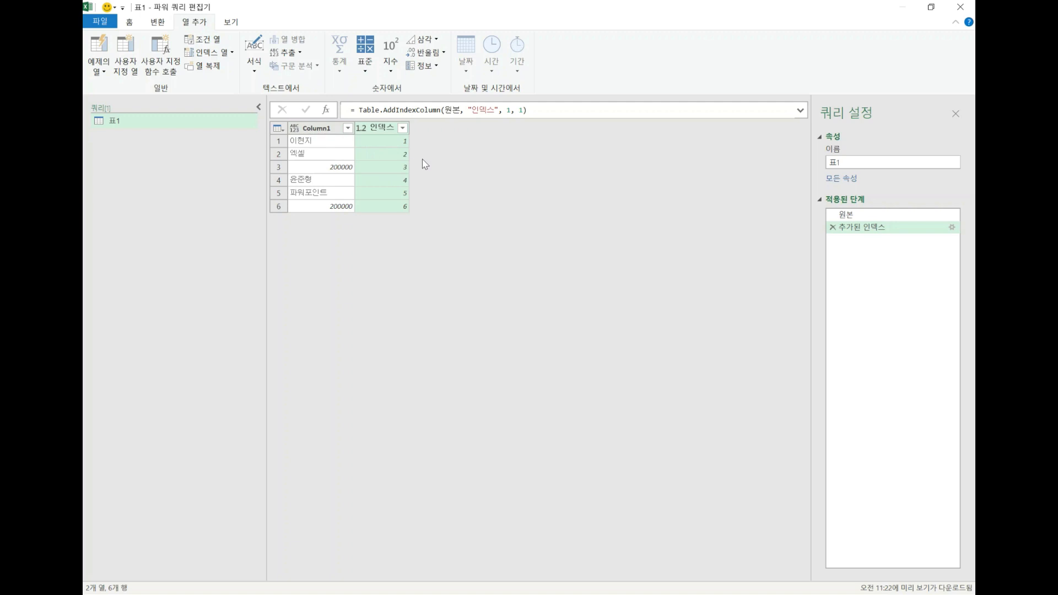
click(378, 80)
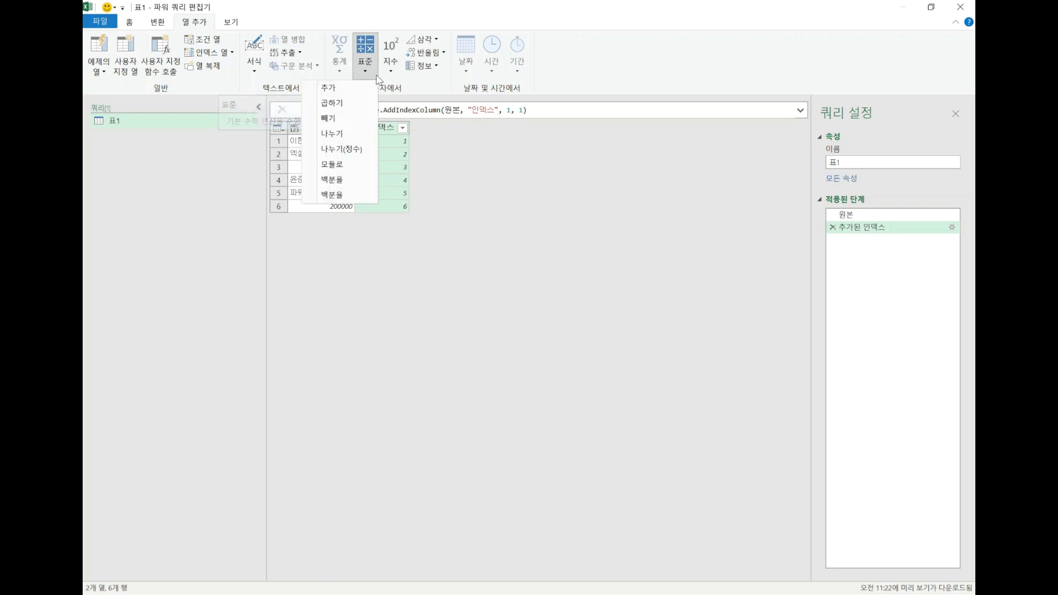
click(192, 27)
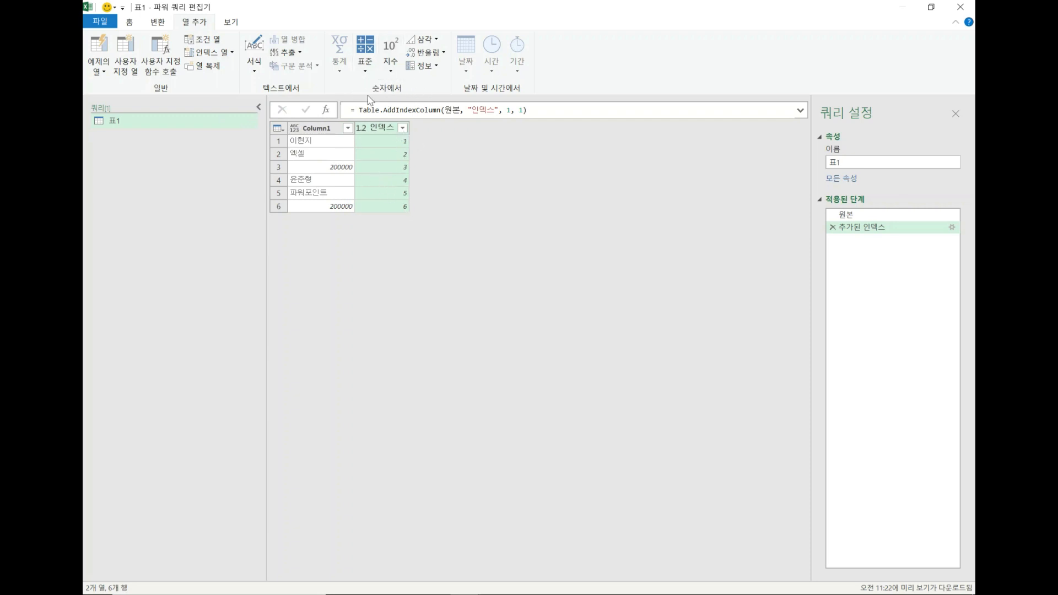
click(368, 76)
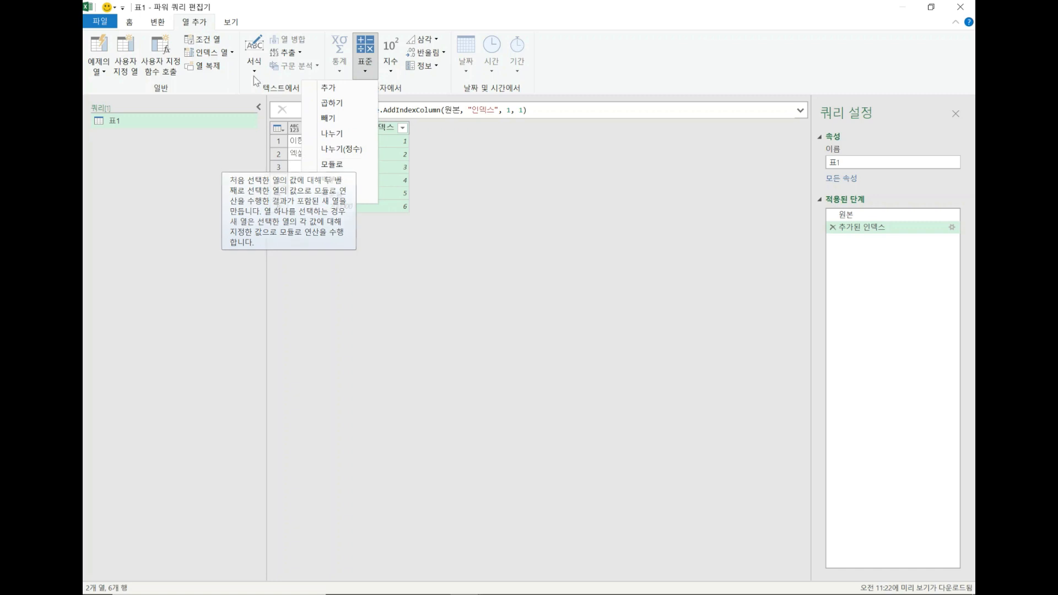
click(527, 203)
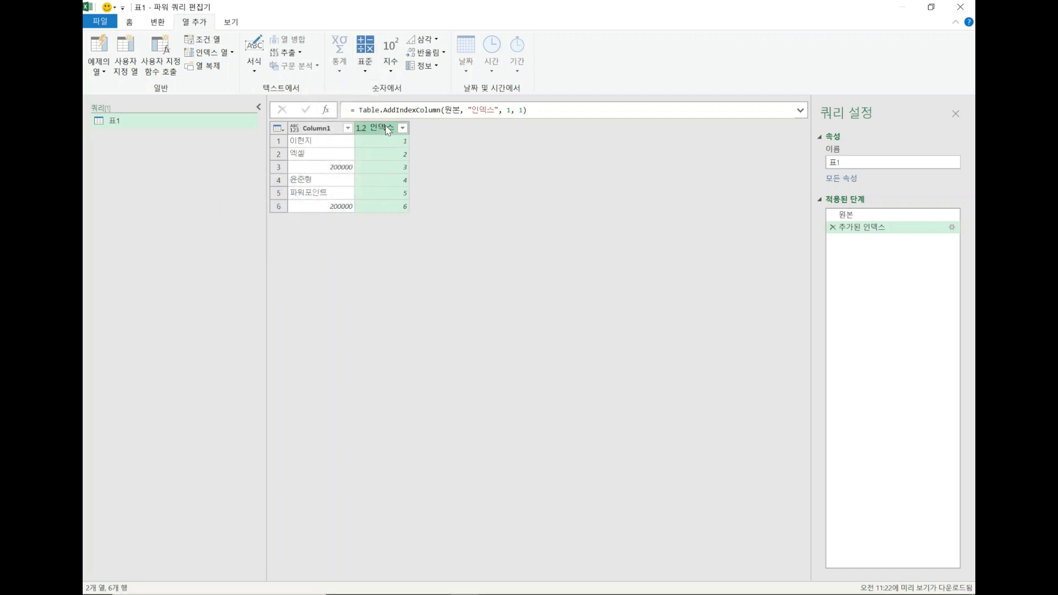
Add a modulo (모듈로) column that divides the 인덱스 column by 3.
click(363, 69)
click(353, 164)
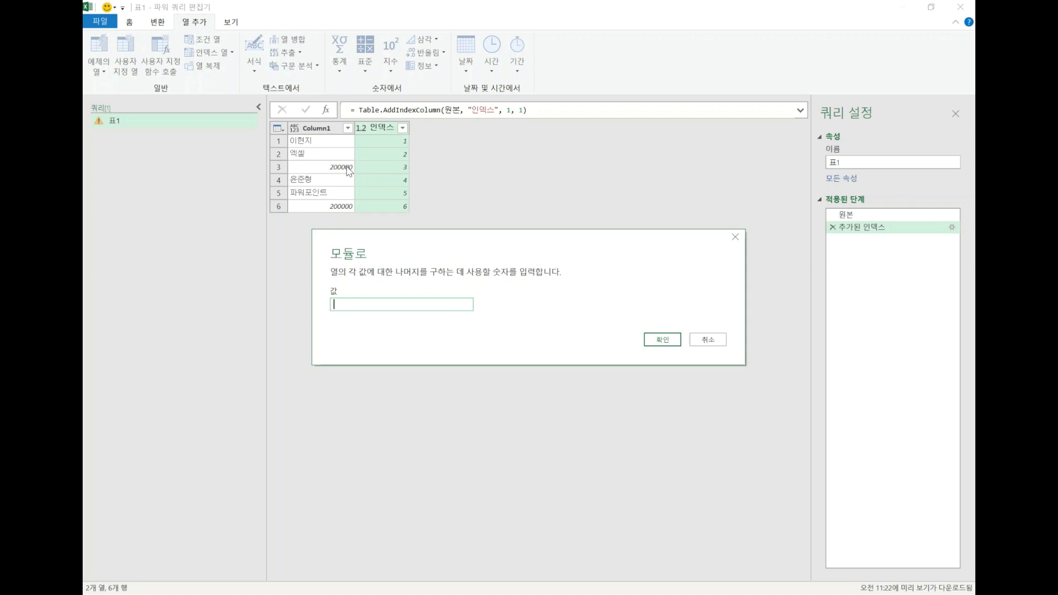
text(3)
click(664, 340)
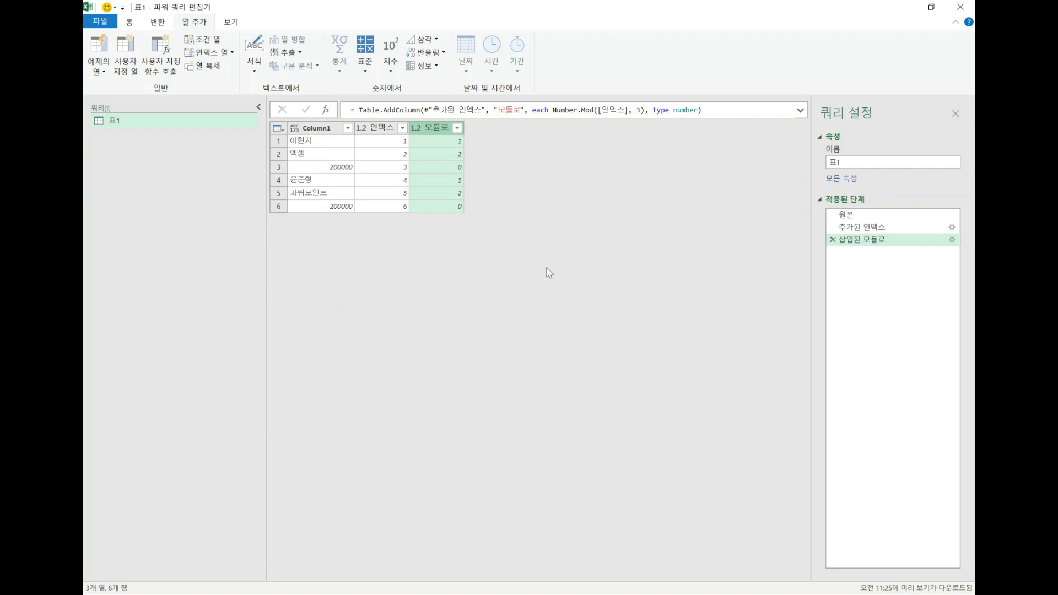
Delete the inserted modulo and added index steps from the query, leaving only the source step (원본).
click(388, 136)
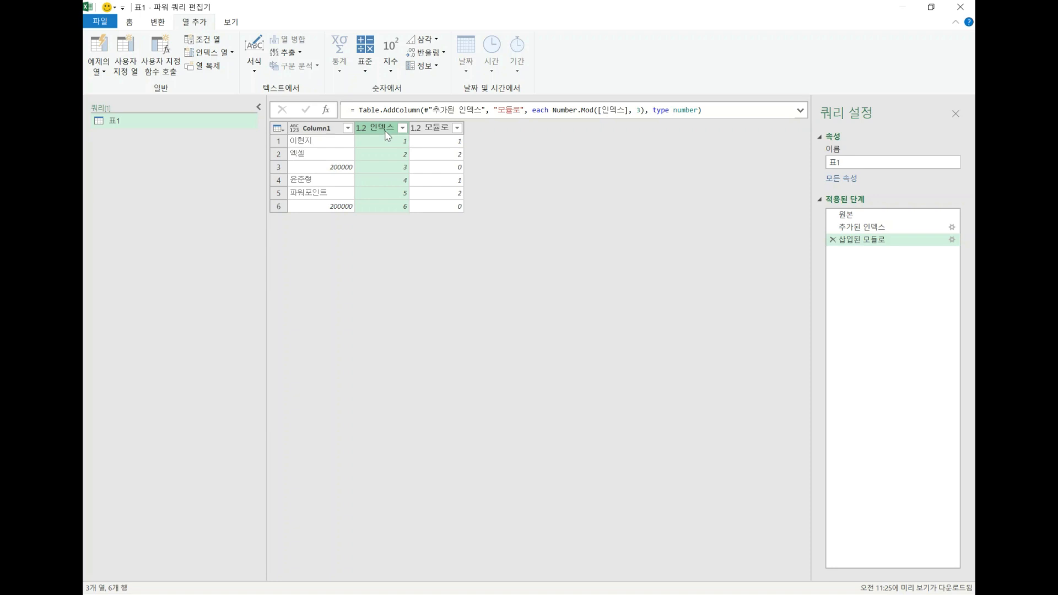
click(833, 240)
click(832, 228)
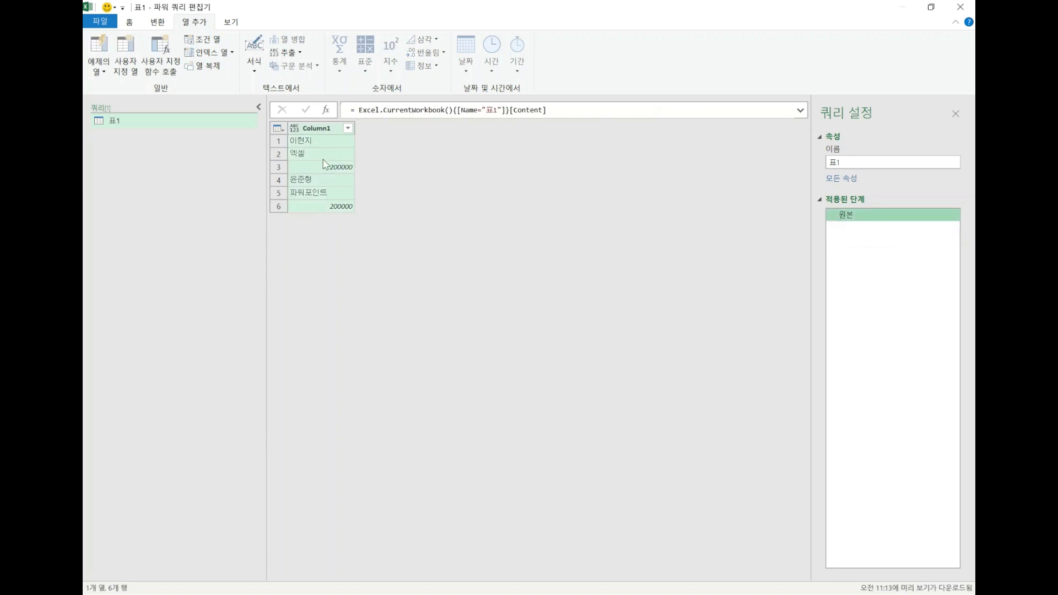
Add an index column (인덱스) to the query that starts at 0 and increments by 1.
click(165, 27)
click(189, 24)
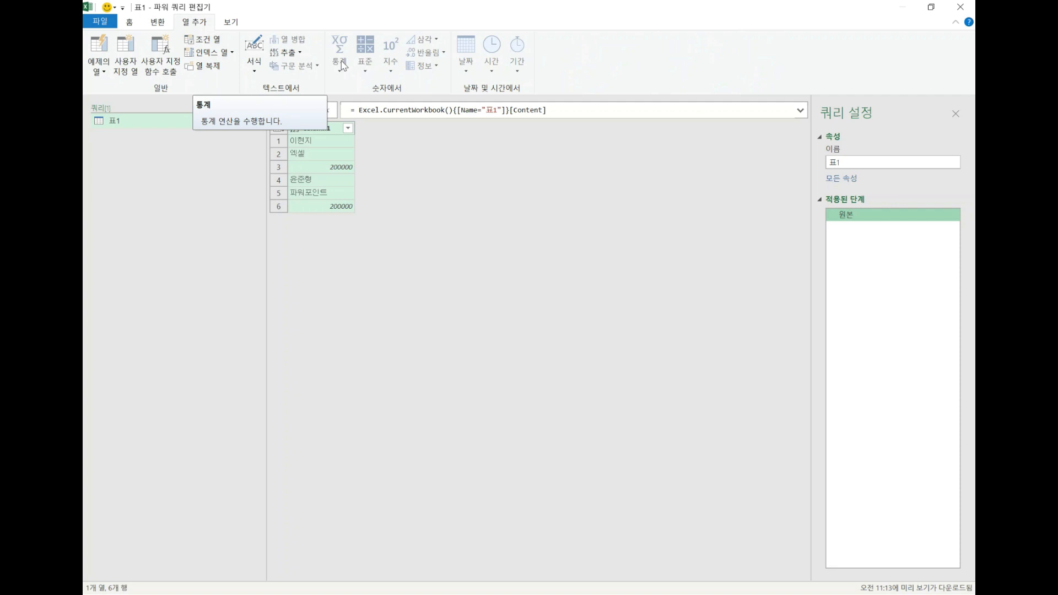
click(225, 55)
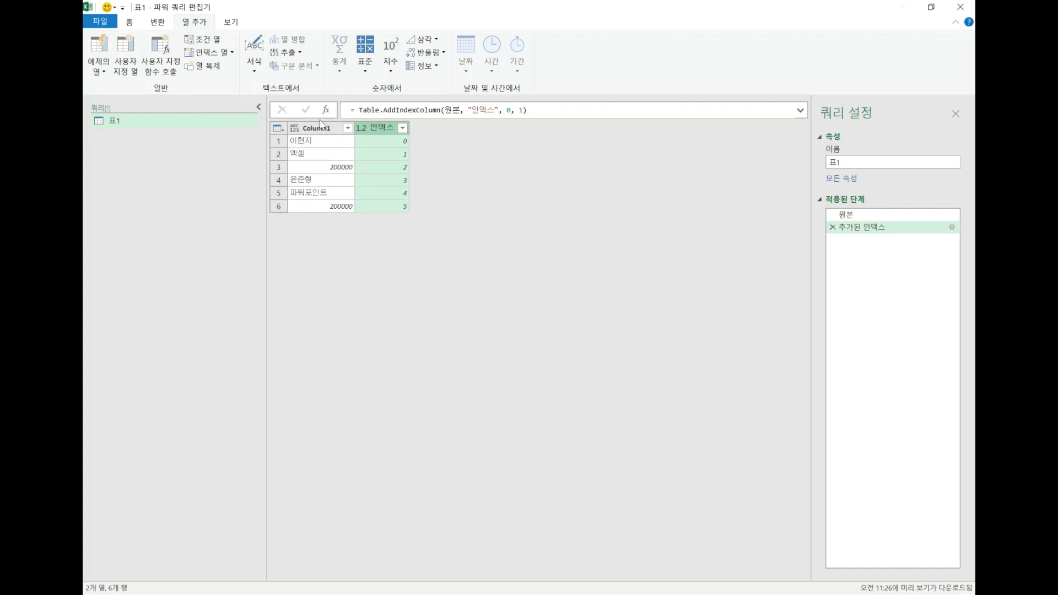
Add a modulo (모듈로) column that divides the zero-based 인덱스 column by 3.
click(366, 72)
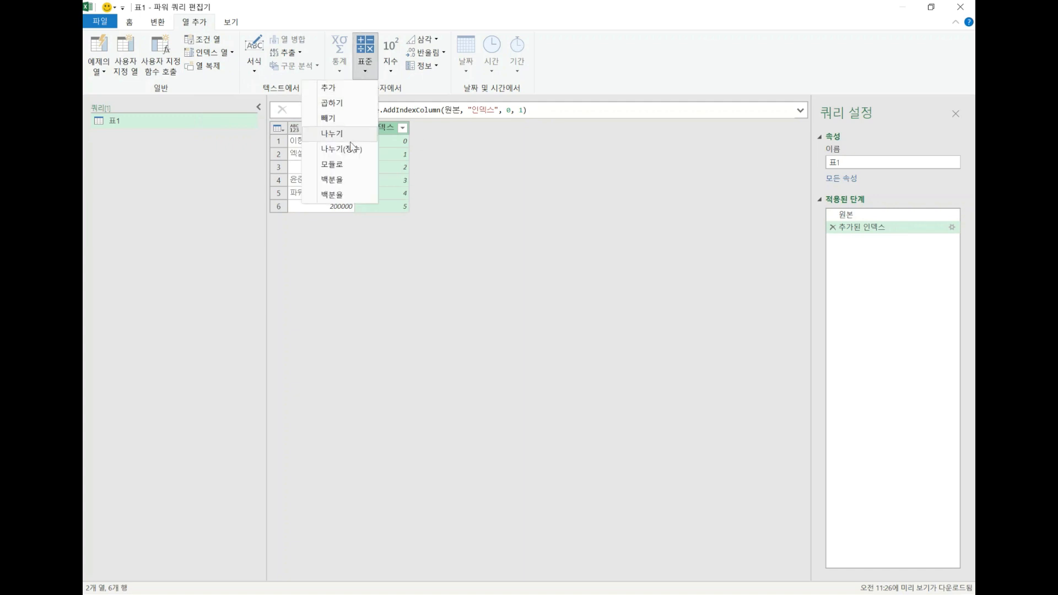
click(354, 164)
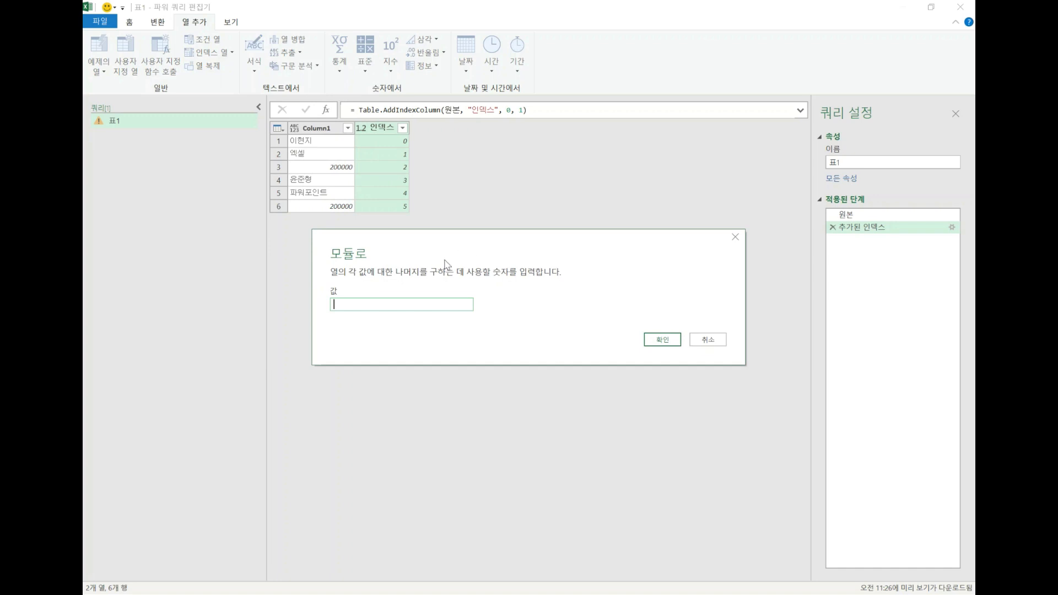
text(3)
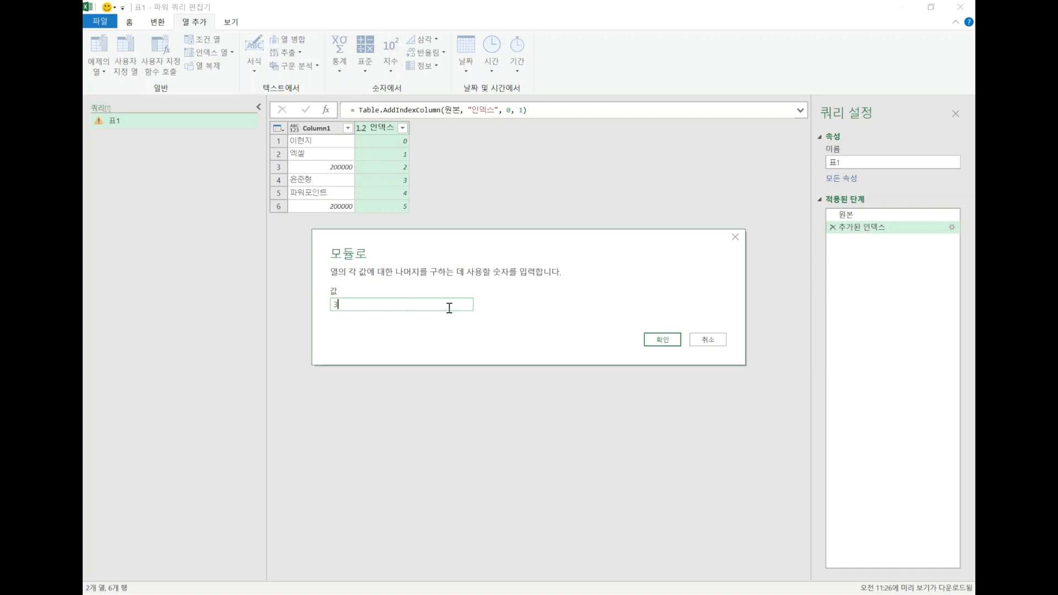
click(666, 339)
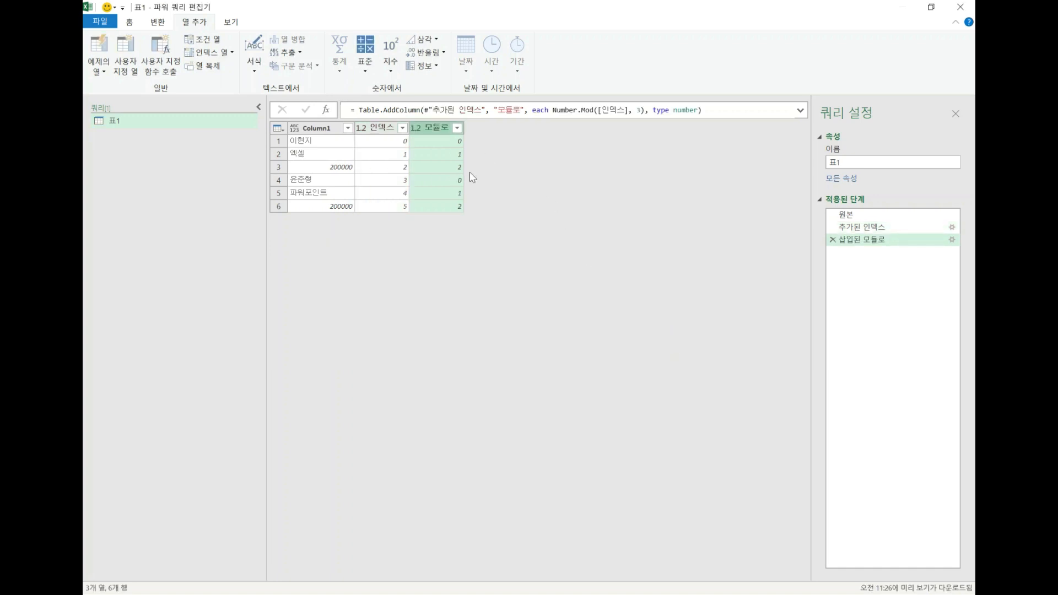